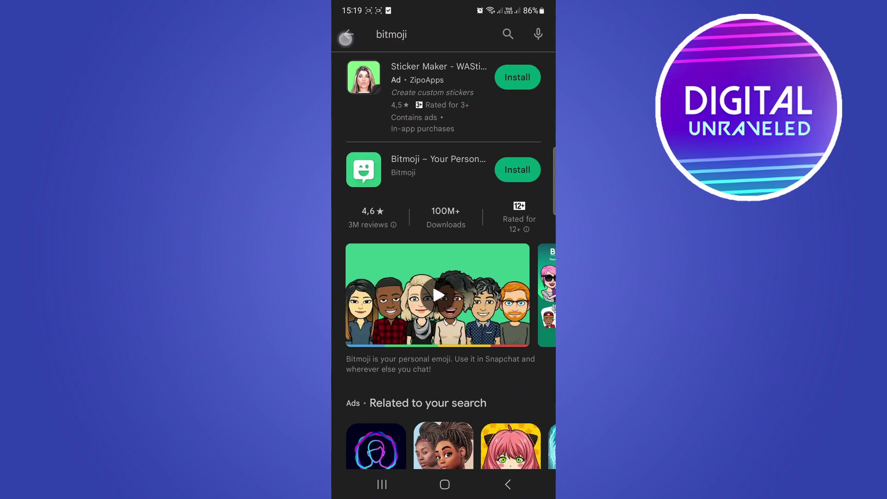
- Replace 'bitmoji' in the Play Store search with 'discord' and run the search
{"action": "left_click", "coordinate": [392, 34]}
{"action": "key", "text": "BackSpace"}
{"action": "key", "text": "BackSpace"}
{"action": "key", "text": "BackSpace"}
{"action": "key", "text": "BackSpace"}
{"action": "type", "text": "s"}
{"action": "key", "text": "BackSpace"}
{"action": "type", "text": "discord"}
{"action": "key", "text": "Return"}
- Open Discord's store listing, then launch Discord from the second home-screen page
{"action": "left_click", "coordinate": [438, 147]}
{"action": "left_click", "coordinate": [445, 484]}
{"action": "left_click_drag", "start_coordinate": [513, 278], "coordinate": [374, 278]}
{"action": "left_click", "coordinate": [522, 275]}
{"action": "left_click", "coordinate": [348, 34]}
- Close and reopen the channel list, then switch to the #general channel
{"action": "left_click", "coordinate": [446, 417]}
{"action": "left_click", "coordinate": [348, 34]}
{"action": "scroll", "coordinate": [482, 200], "scroll_direction": "down", "scroll_amount": 2}
{"action": "scroll", "coordinate": [470, 310], "scroll_direction": "up", "scroll_amount": 10}
{"action": "scroll", "coordinate": [475, 314], "scroll_direction": "down", "scroll_amount": 3}
{"action": "scroll", "coordinate": [481, 176], "scroll_direction": "down", "scroll_amount": 1}
{"action": "left_click", "coordinate": [419, 234]}
{"action": "scroll", "coordinate": [521, 257], "scroll_direction": "up", "scroll_amount": 5}
{"action": "scroll", "coordinate": [507, 379], "scroll_direction": "up", "scroll_amount": 10}
{"action": "scroll", "coordinate": [506, 378], "scroll_direction": "down", "scroll_amount": 10}
{"action": "left_click_drag", "start_coordinate": [525, 301], "coordinate": [389, 301]}
{"action": "scroll", "coordinate": [524, 256], "scroll_direction": "down", "scroll_amount": 3}
{"action": "scroll", "coordinate": [528, 298], "scroll_direction": "up", "scroll_amount": 3}
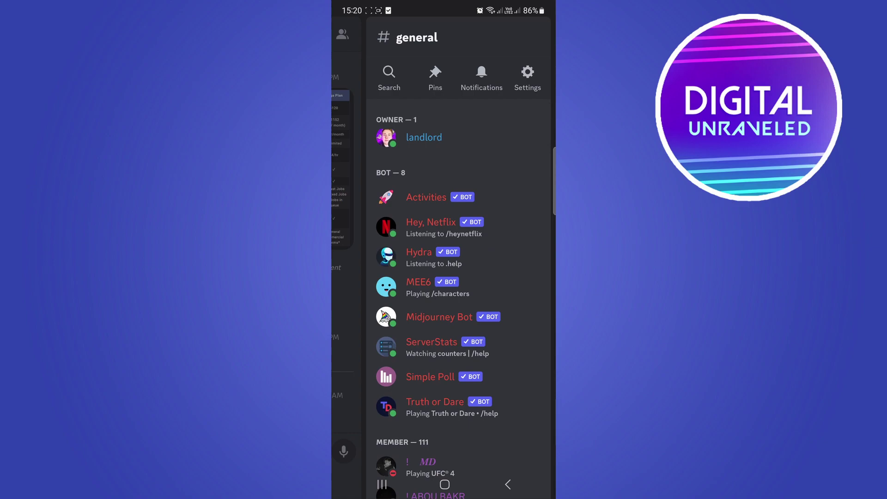
{"action": "left_click_drag", "start_coordinate": [493, 277], "coordinate": [548, 278]}
- Open a contact's conversation from Direct Messages, then type and delete a test letter
{"action": "left_click_drag", "start_coordinate": [416, 277], "coordinate": [541, 277]}
{"action": "left_click", "coordinate": [354, 35]}
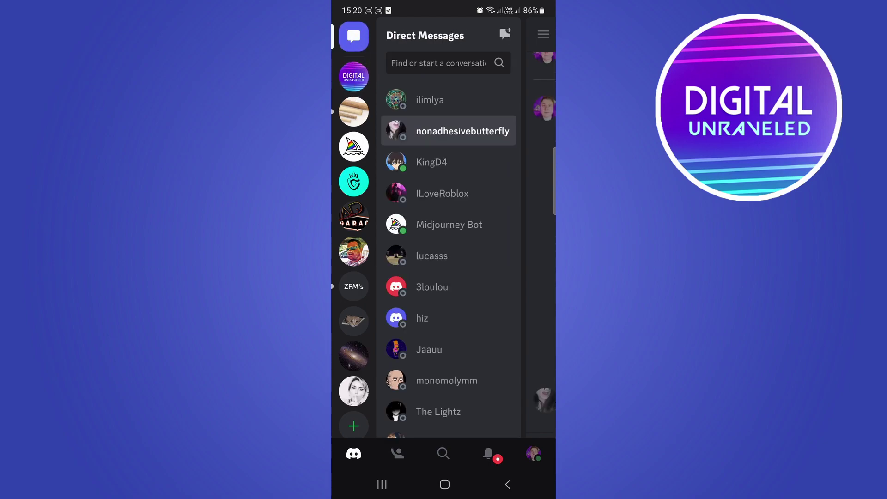
{"action": "left_click", "coordinate": [446, 256]}
{"action": "left_click", "coordinate": [445, 451]}
{"action": "type", "text": "H"}
{"action": "left_click", "coordinate": [539, 419]}
{"action": "left_click", "coordinate": [507, 484]}
{"action": "left_click", "coordinate": [507, 485]}
{"action": "left_click", "coordinate": [533, 454]}
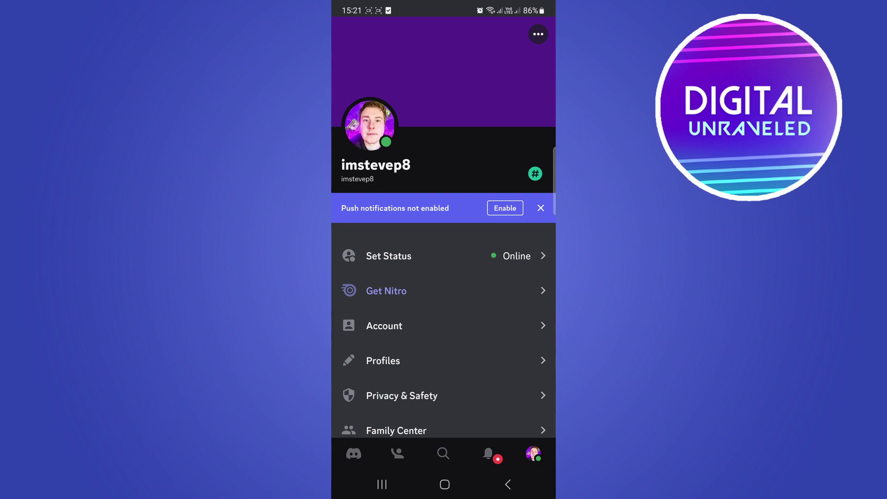